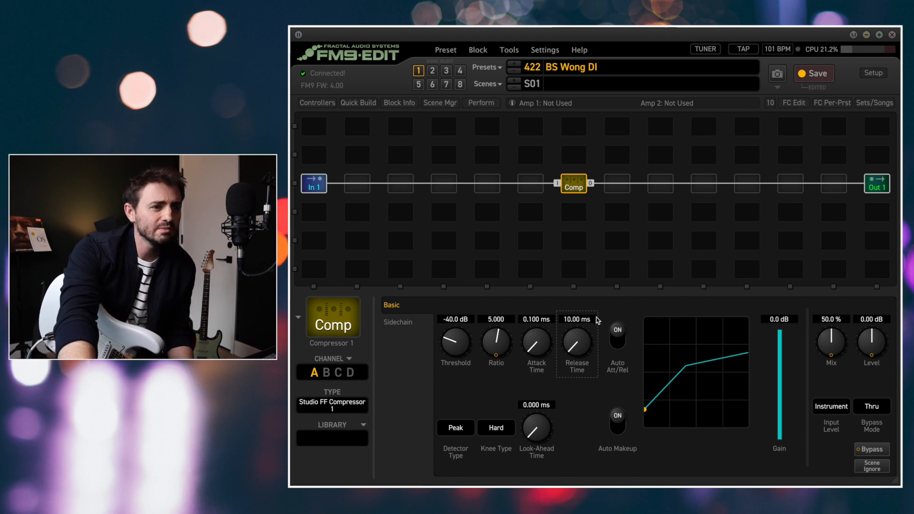
Adjust the compressor's Threshold, first to -50.0 dB and finally to -37.9 dB
drag(459, 345, 460, 365)
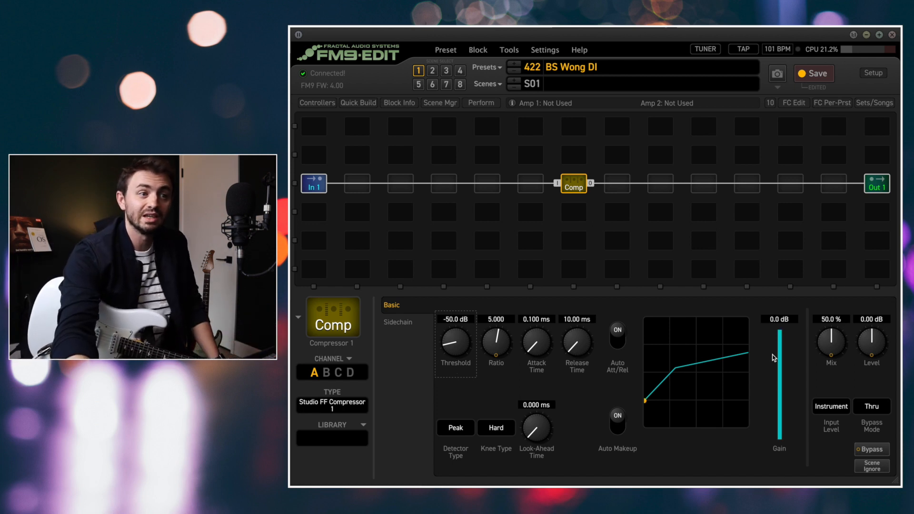
mouse_move(457, 340)
mouse_down()
mouse_move(457, 324)
mouse_move(457, 343)
mouse_up()
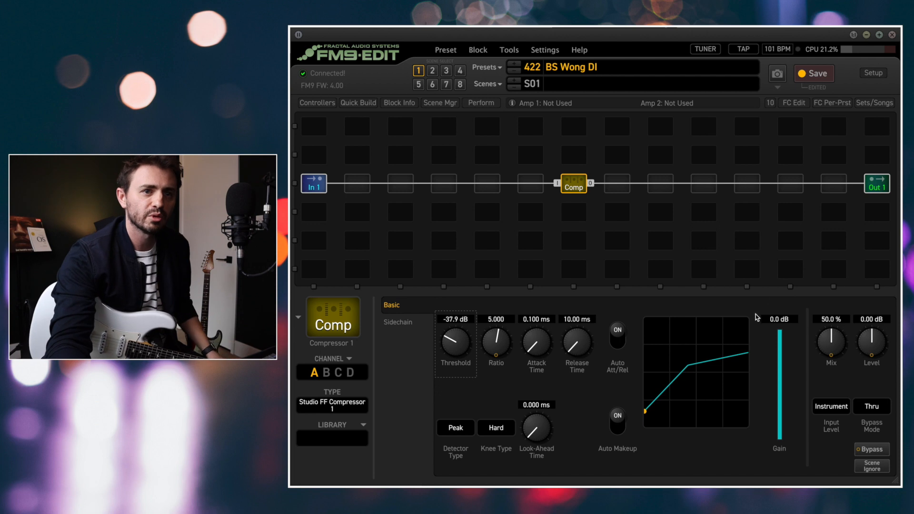
Insert a Graphic EQ 1 block on the signal line, two slots after the compressor
right_click(658, 185)
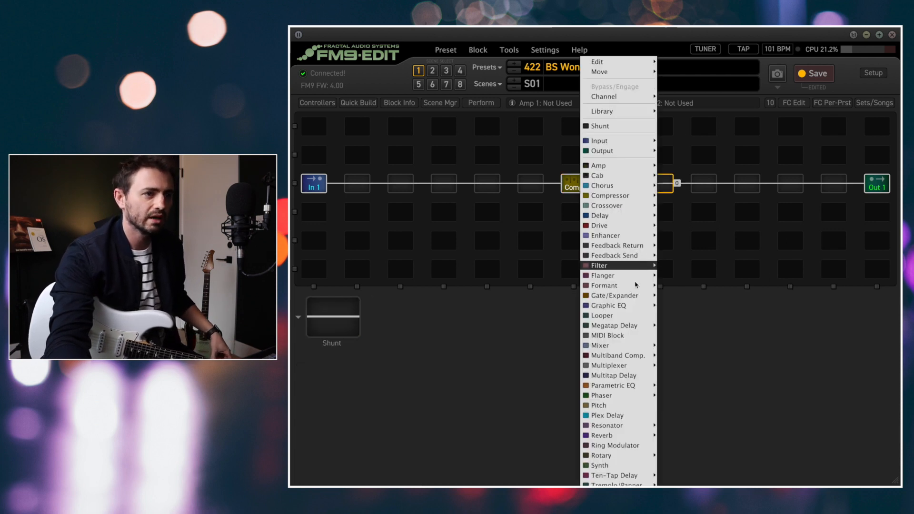
mouse_move(636, 307)
click(688, 276)
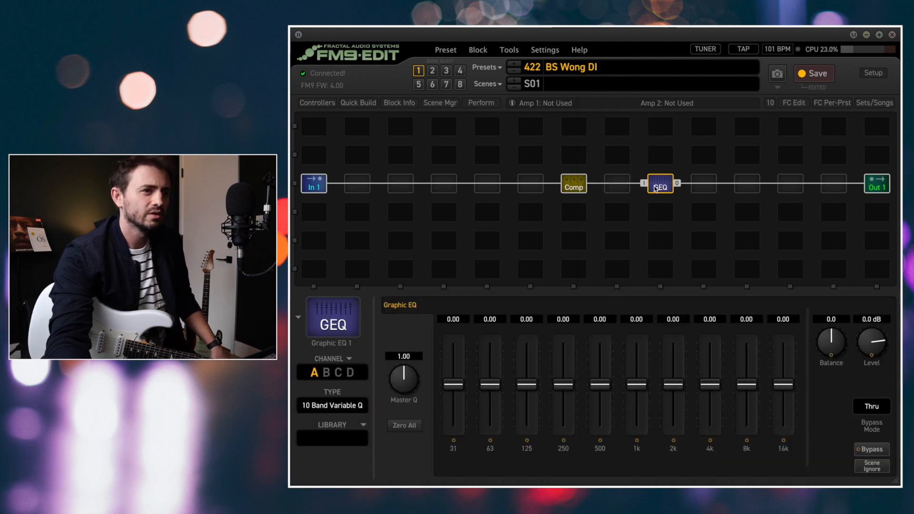
Replace the Graphic EQ block with Parametric EQ 1 as a trial, and switch the slot back to Graphic EQ 1
right_click(660, 187)
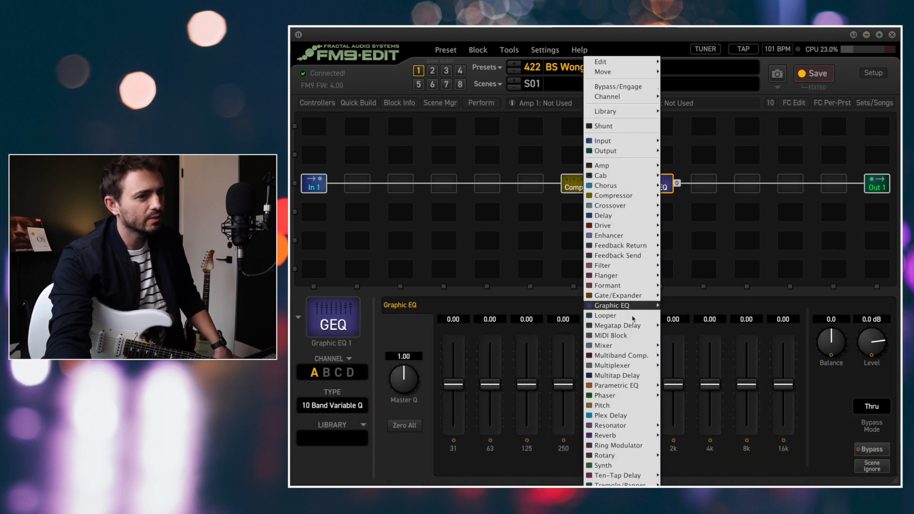
mouse_move(643, 388)
click(701, 356)
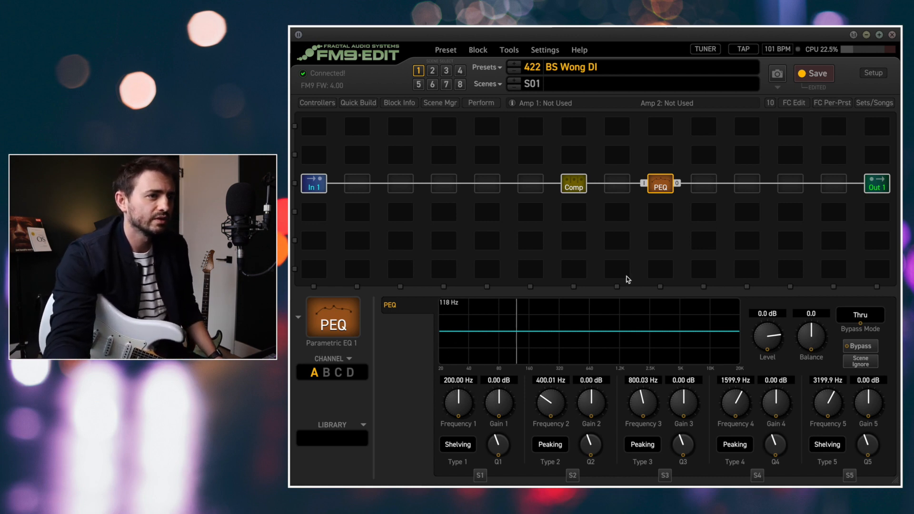
right_click(666, 190)
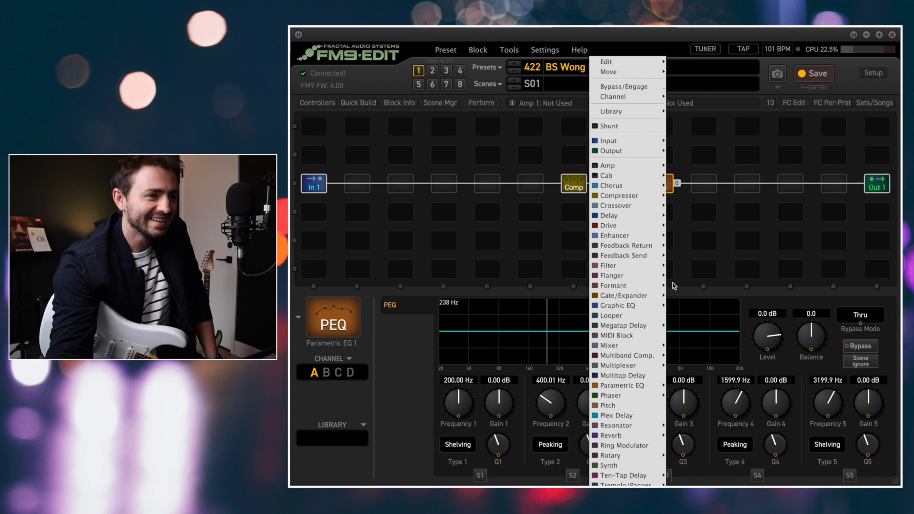
mouse_move(661, 400)
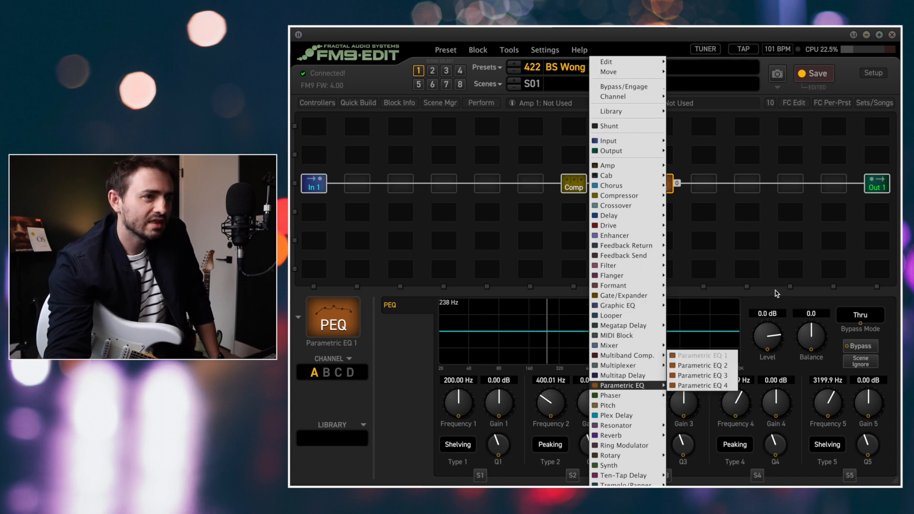
mouse_move(650, 244)
mouse_move(661, 305)
click(703, 276)
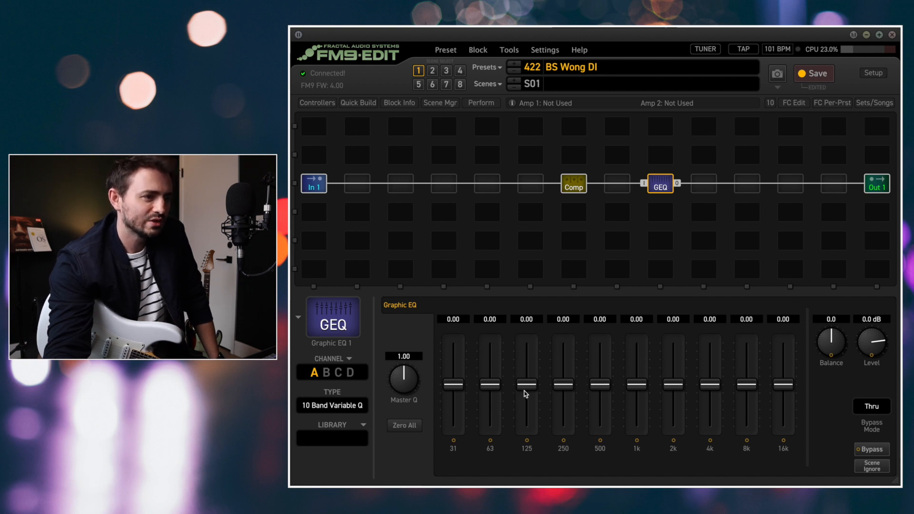
Set the graphic EQ's 125 Hz band to -1.00
click(535, 318)
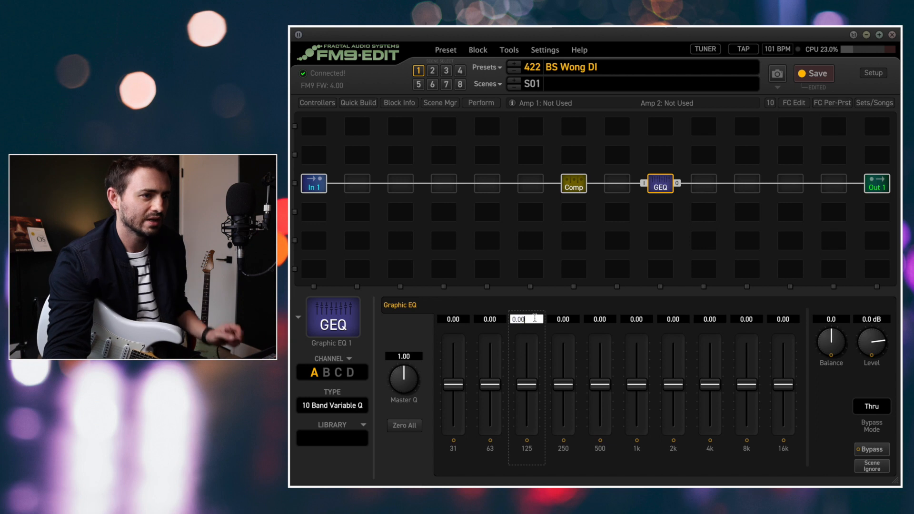
text(0)
key(BackSpace)
text(-1)
key(Return)
Lower the graphic EQ's 63 Hz band to -3.00
click(488, 319)
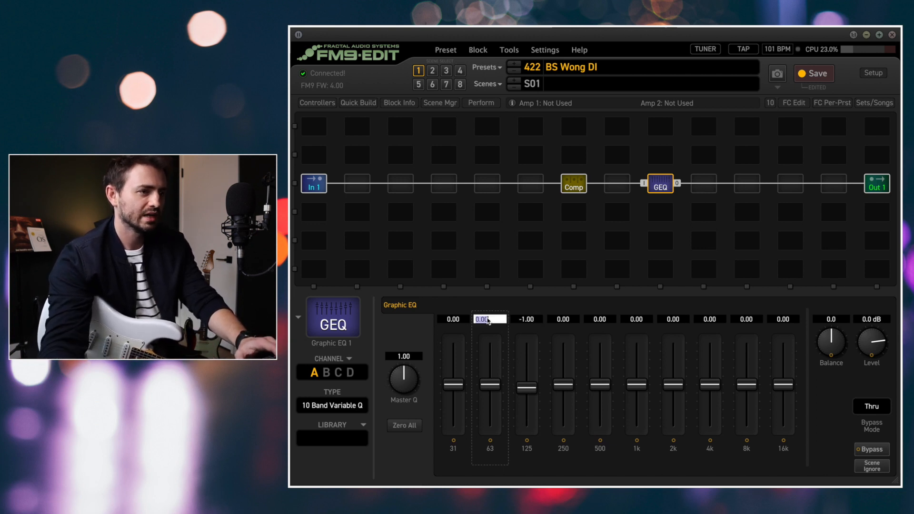
key(BackSpace)
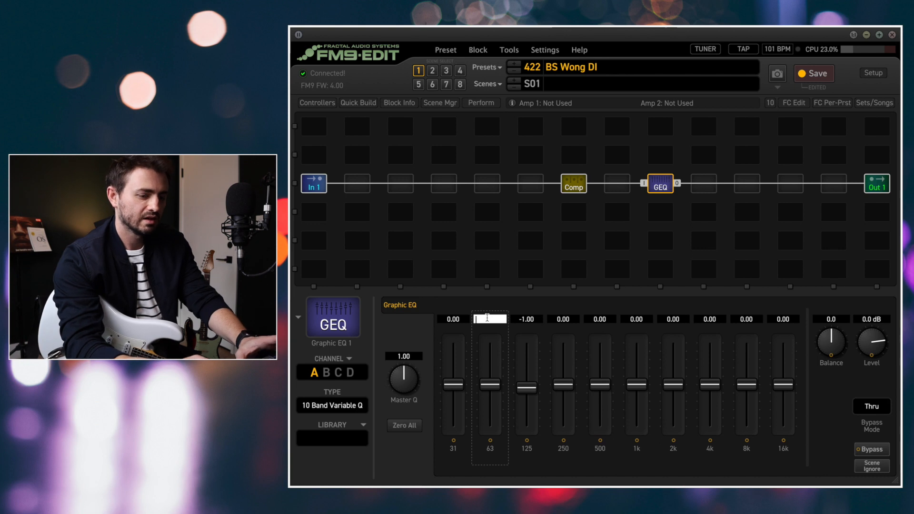
text(-3)
key(Return)
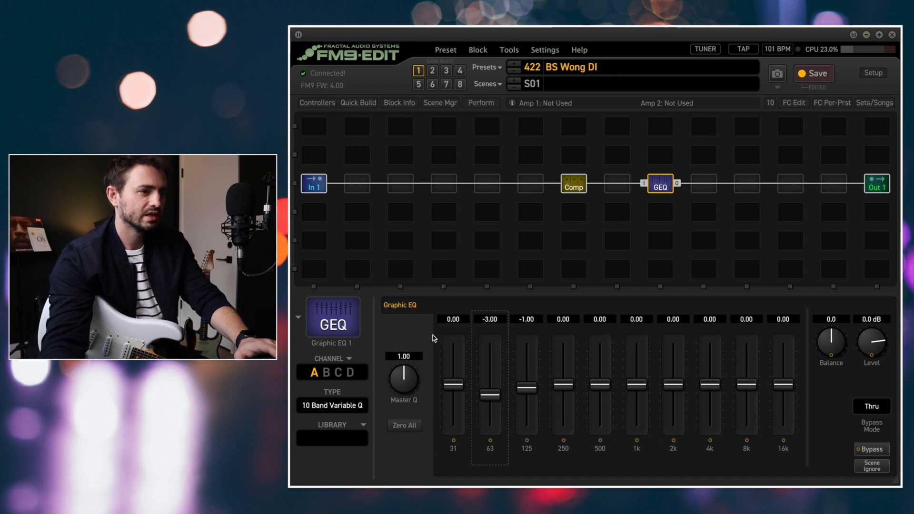
Cut the graphic EQ's 31 Hz band to -9.00
click(449, 320)
text(0)
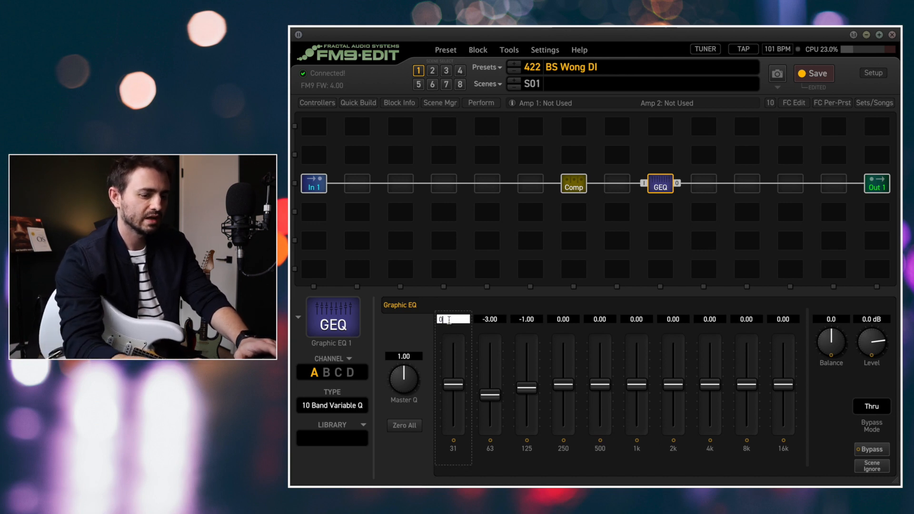
text(9)
key(Return)
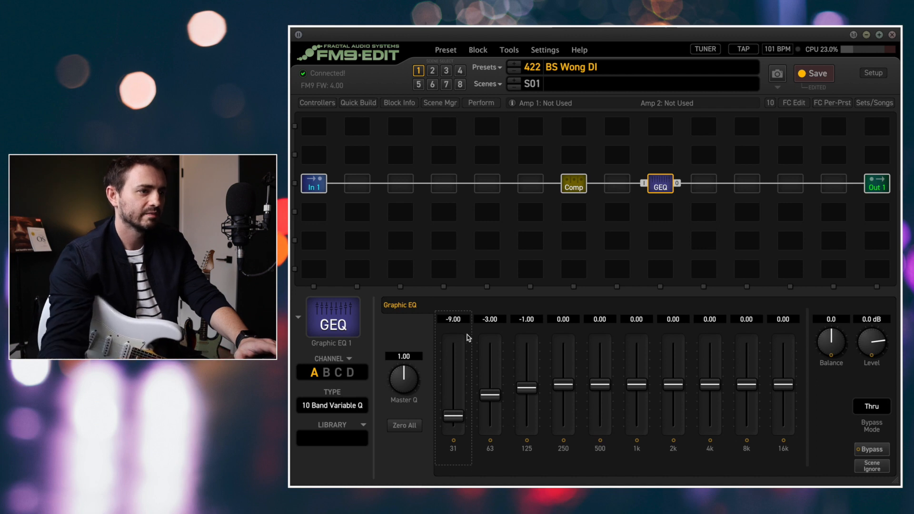
click(489, 321)
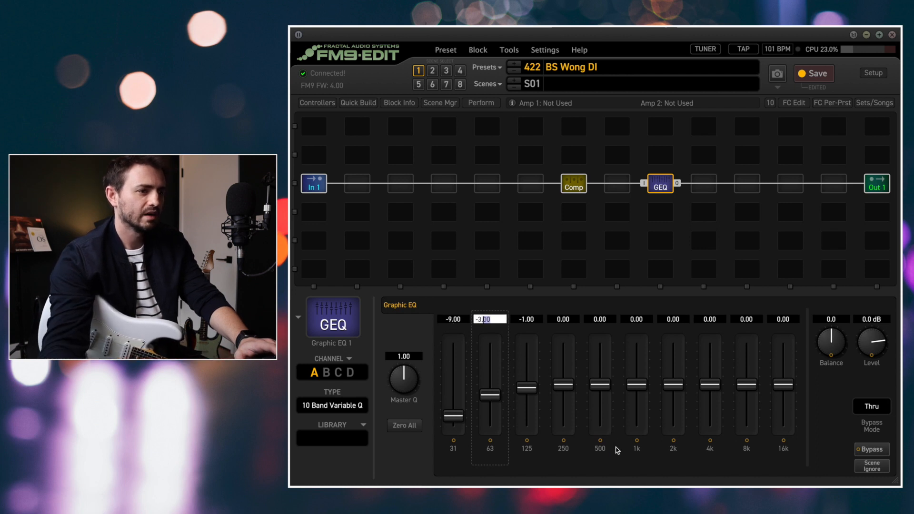
click(628, 467)
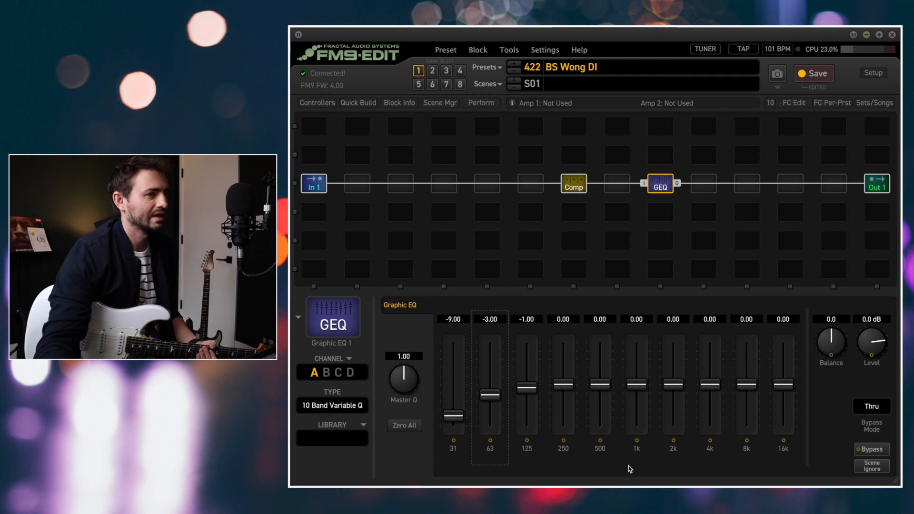
Set the graphic EQ's 31 Hz band to -6.00 and return the 125 Hz band to 0
double_click(453, 319)
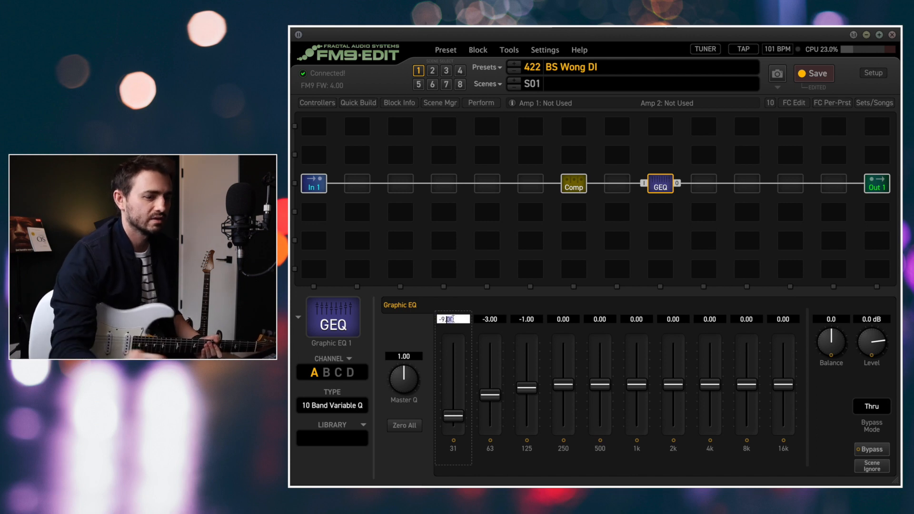
key(Return)
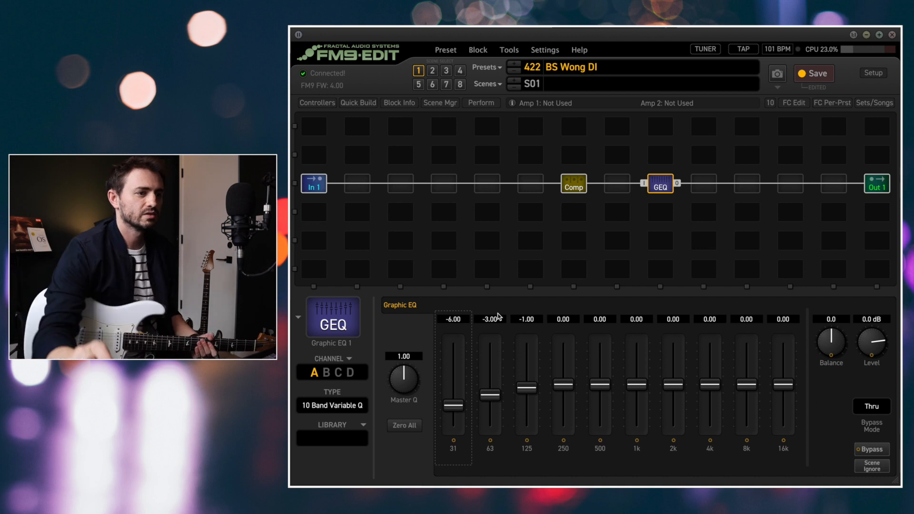
double_click(523, 319)
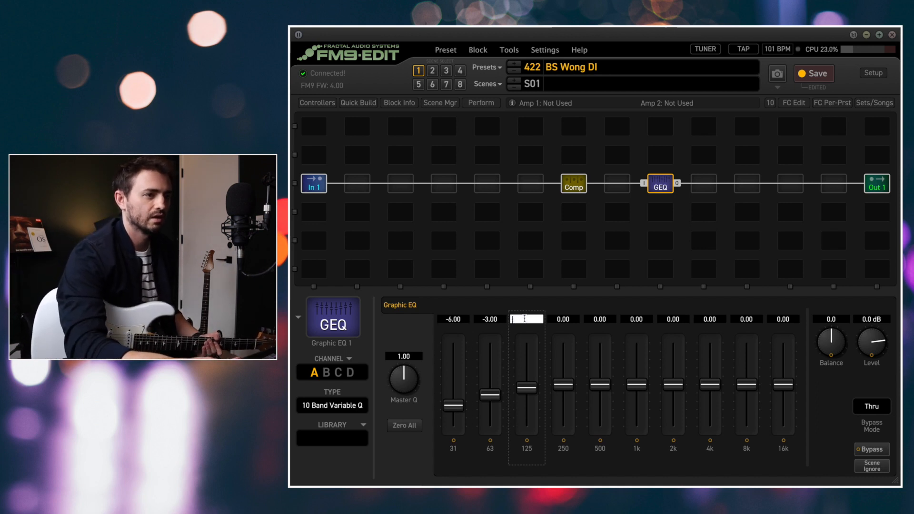
text(0)
key(Return)
Set the graphic EQ's 63 Hz band to -2.00
double_click(489, 319)
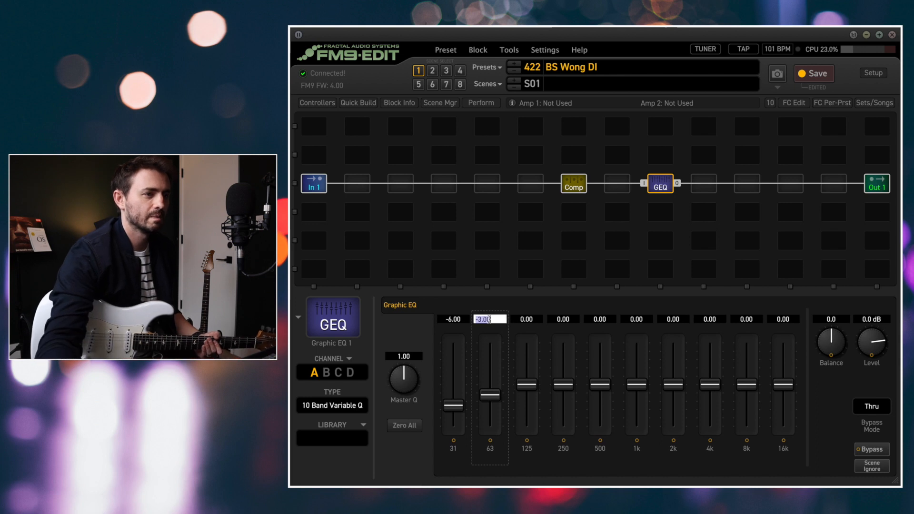
key(BackSpace)
key(BackSpace)
key(BackSpace)
key(BackSpace)
key(BackSpace)
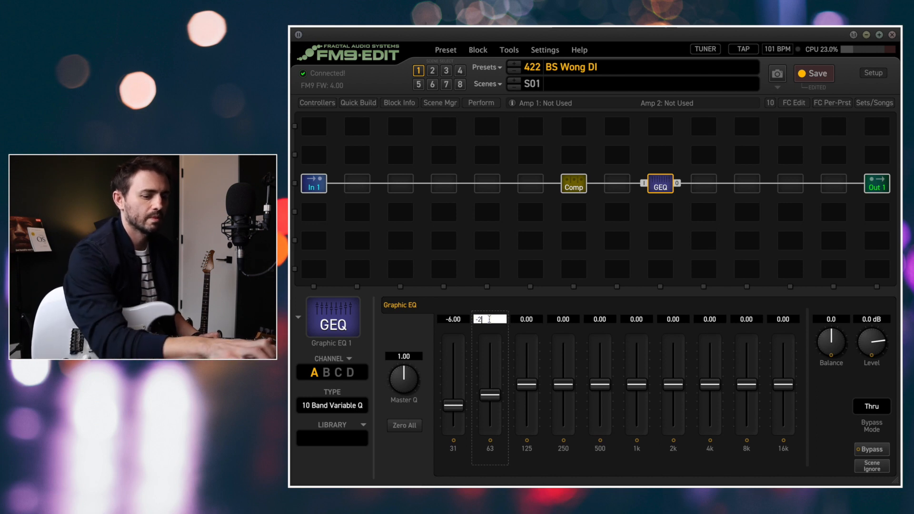
text(-2)
key(Return)
Set the graphic EQ's 31 Hz band to -4.00
double_click(449, 319)
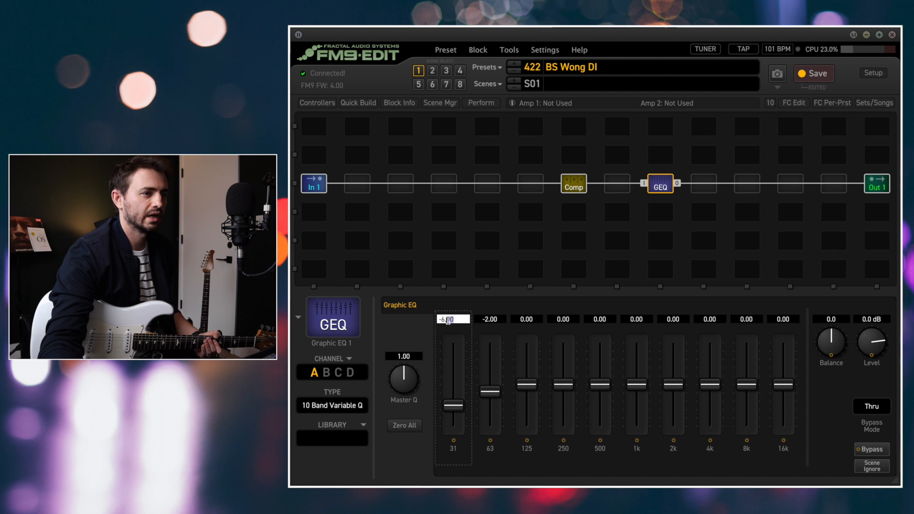
text(-4)
key(Return)
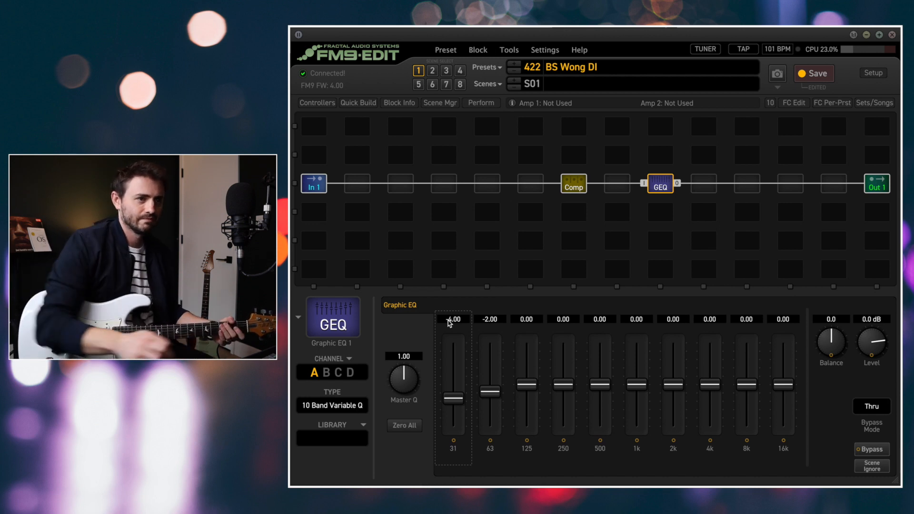
Compare the sound with and without the graphic EQ by bypassing and re-engaging the block twice
key(space)
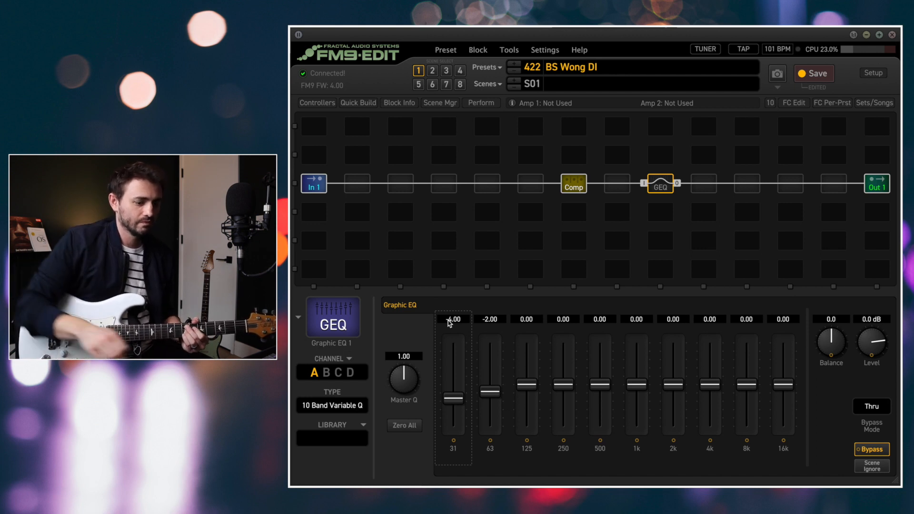
key(space)
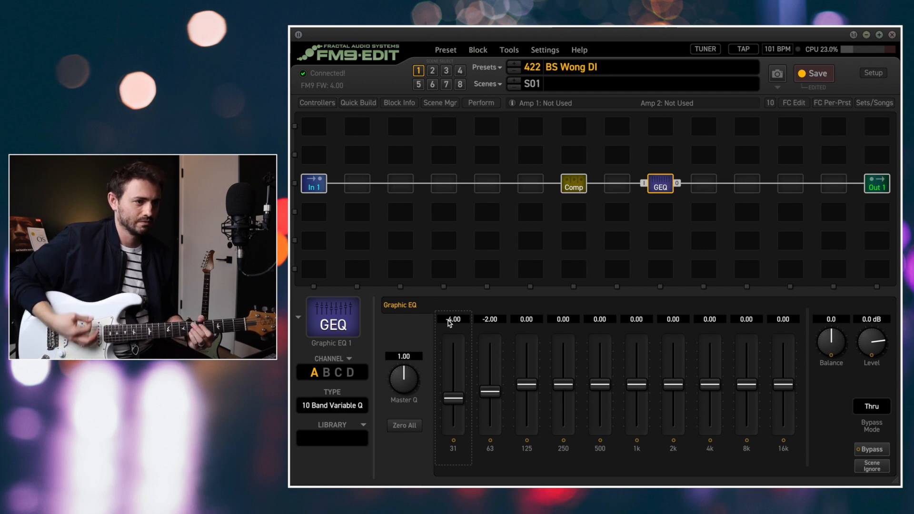
key(space)
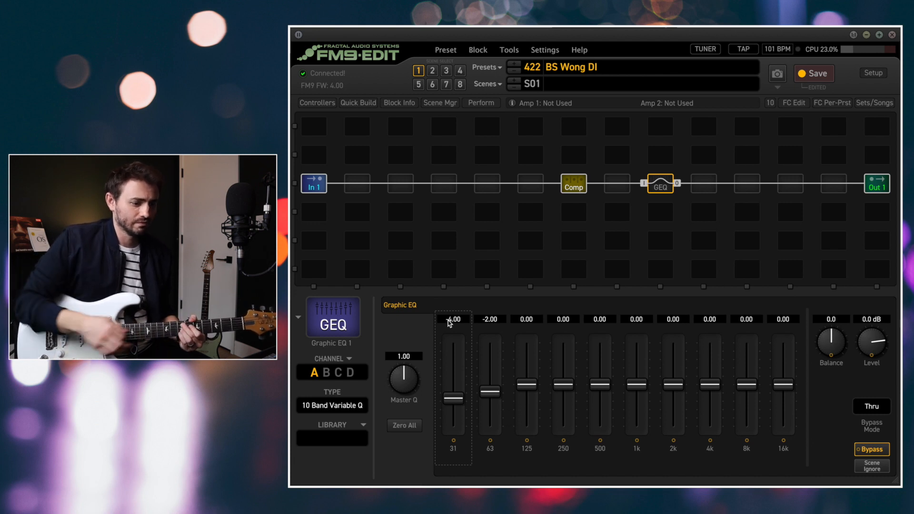
key(space)
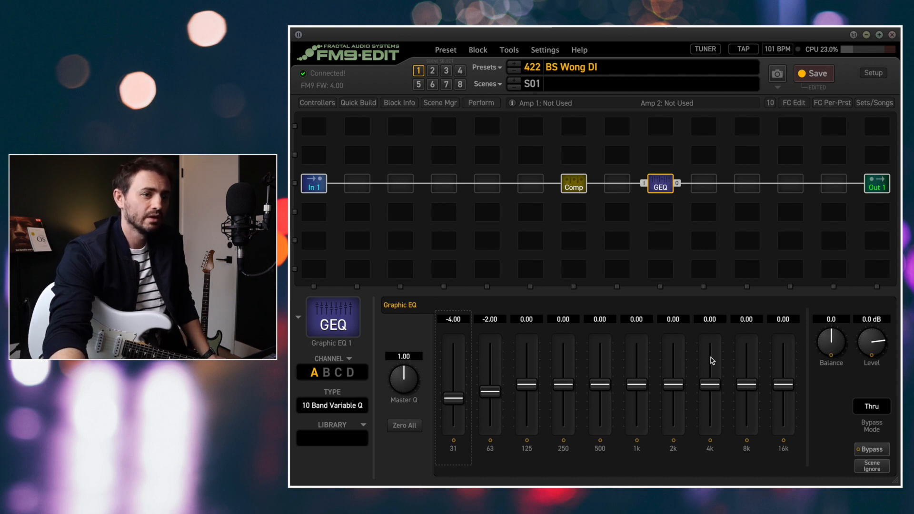
Lower the graphic EQ's 4 kHz band to -3.00
click(709, 321)
text(-3)
key(Return)
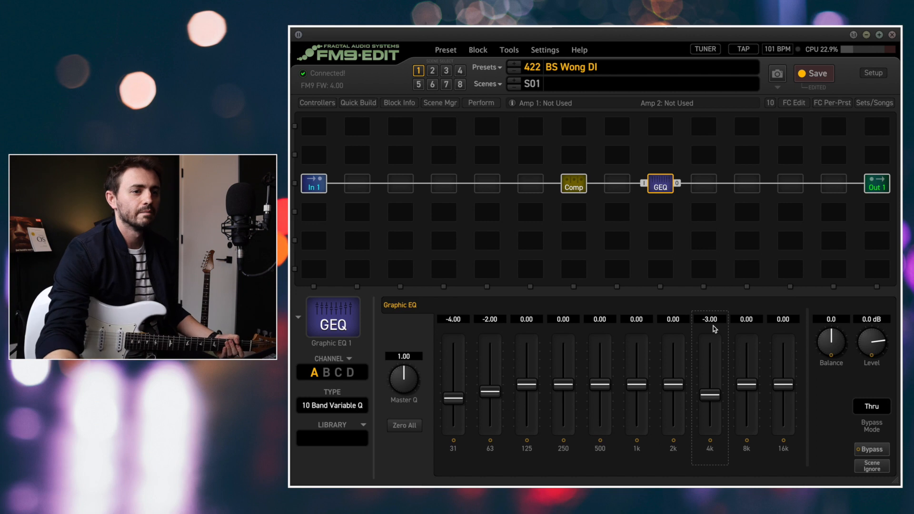
Reset the graphic EQ's 4 kHz band to 0 for comparison, and restore it to -3.00
double_click(708, 320)
text(0)
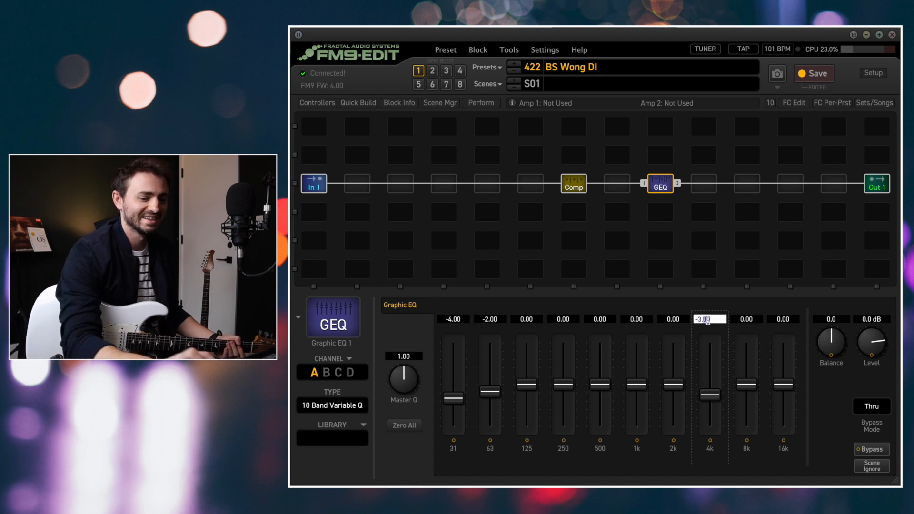
key(Return)
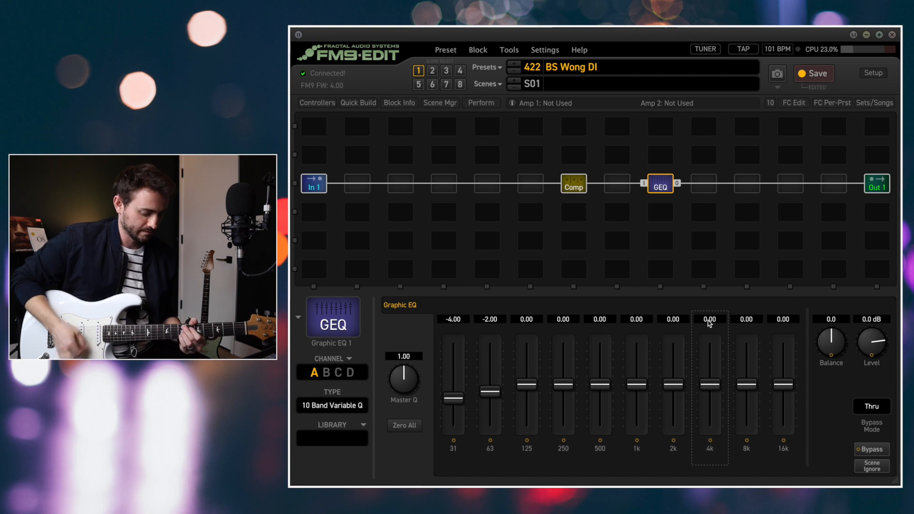
double_click(710, 320)
key(BackSpace)
text(-3)
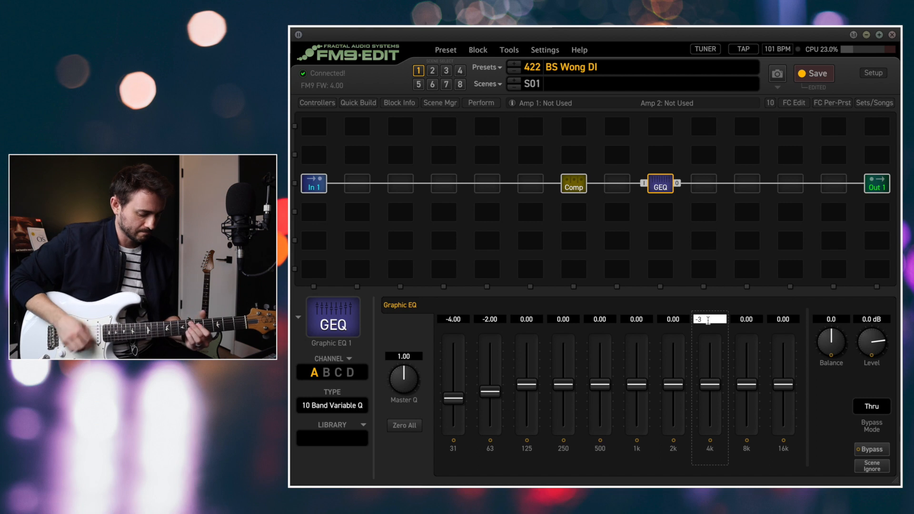
key(Return)
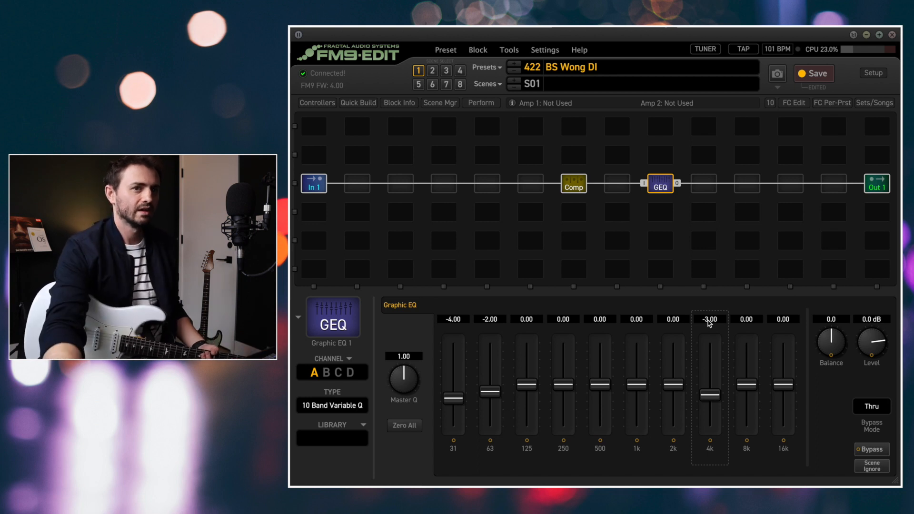
Set the graphic EQ's 8 kHz band to -3.00
click(746, 320)
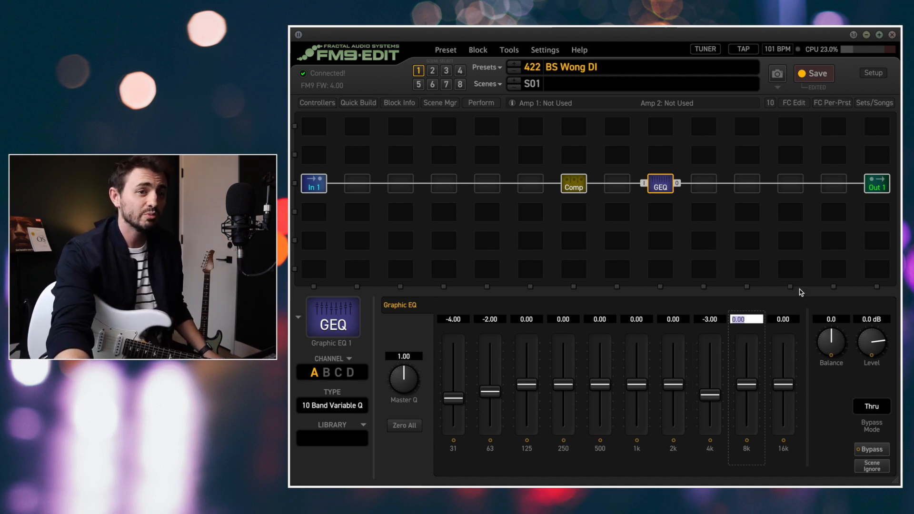
text(-3)
key(Return)
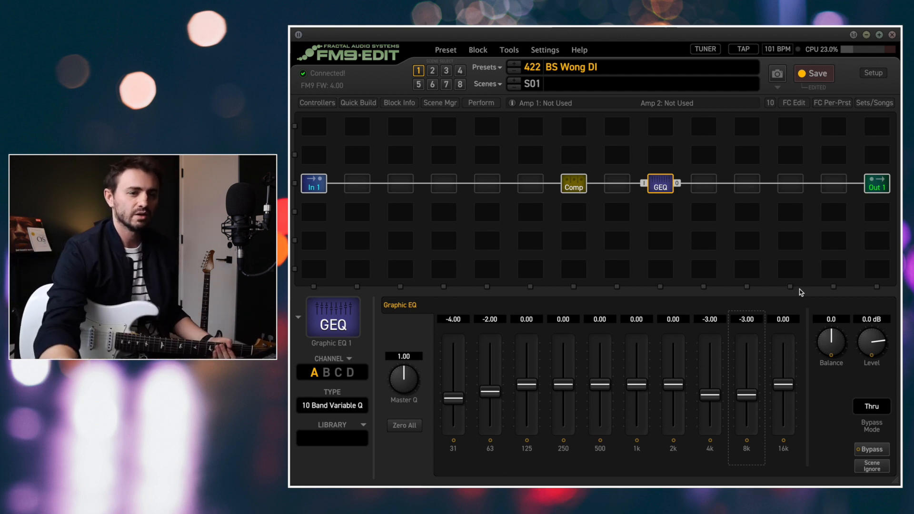
Reset the graphic EQ's 8 kHz band to 0 for comparison, and restore it to -3.00
click(750, 319)
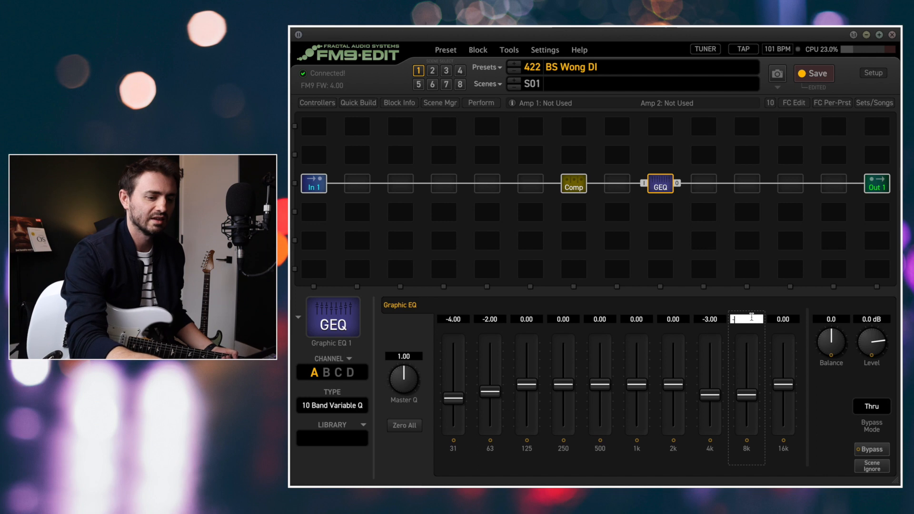
text(0)
key(Return)
double_click(752, 318)
text(0-3)
key(Left)
key(Left)
key(BackSpace)
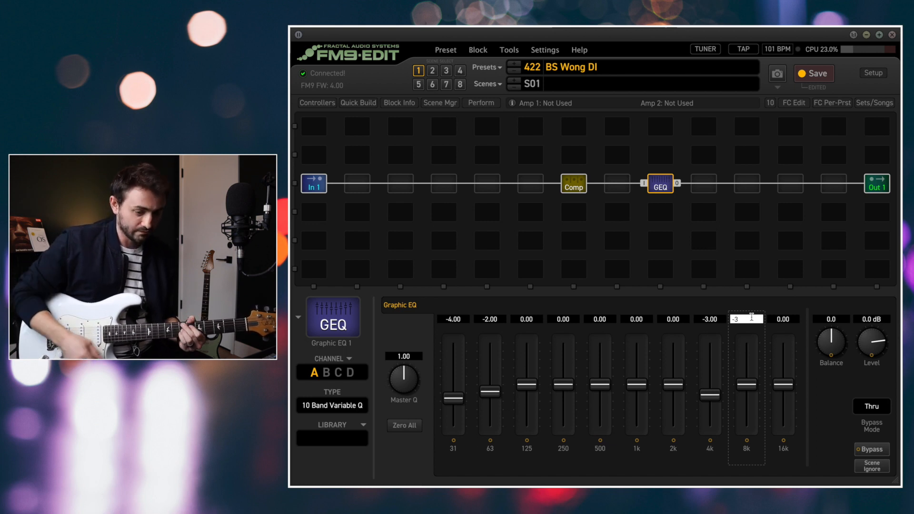
key(Return)
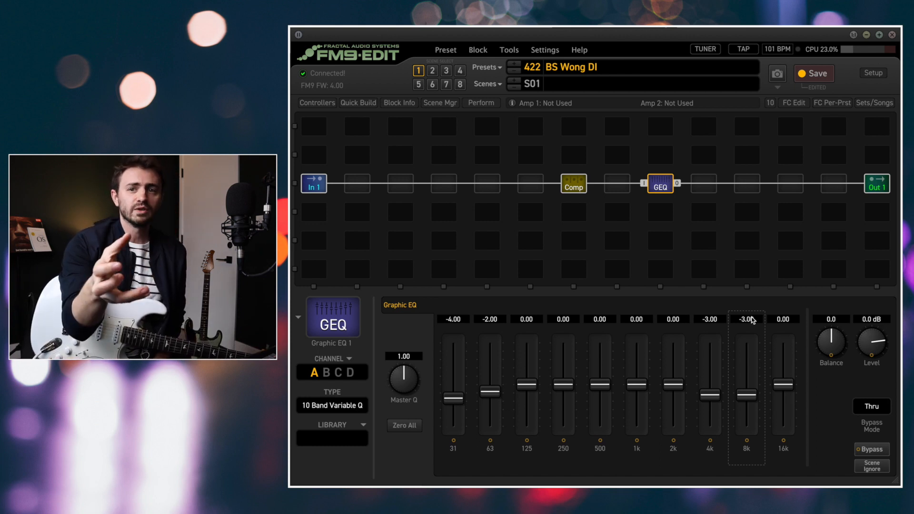
Compare the compressor with and without Auto Att/Rel by toggling it repeatedly, and leave it off
click(573, 186)
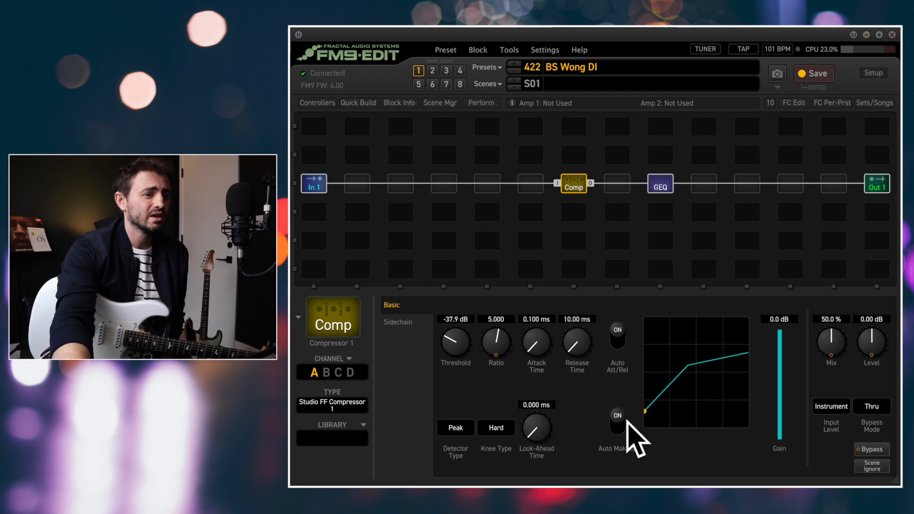
click(615, 340)
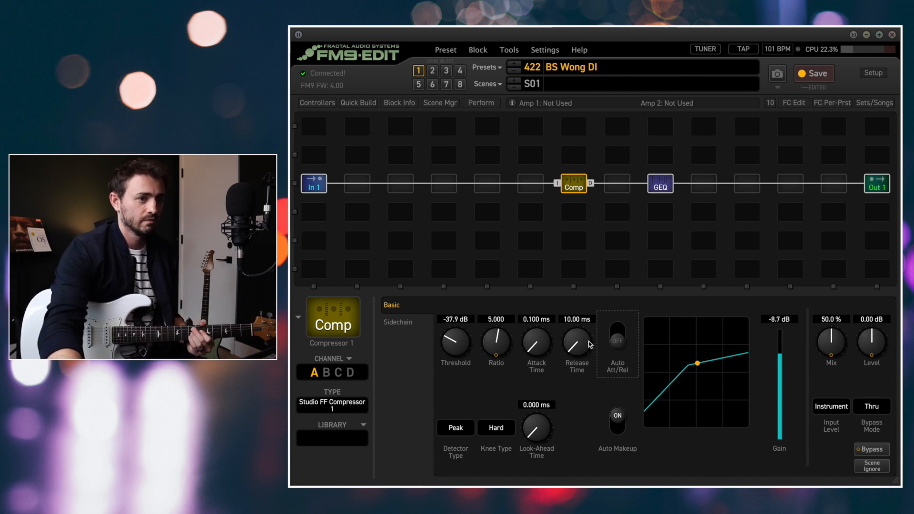
click(620, 341)
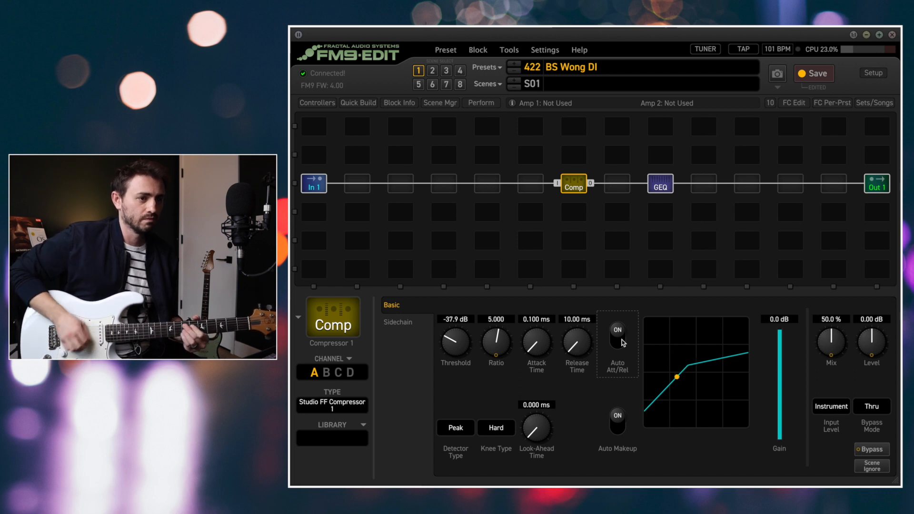
click(622, 343)
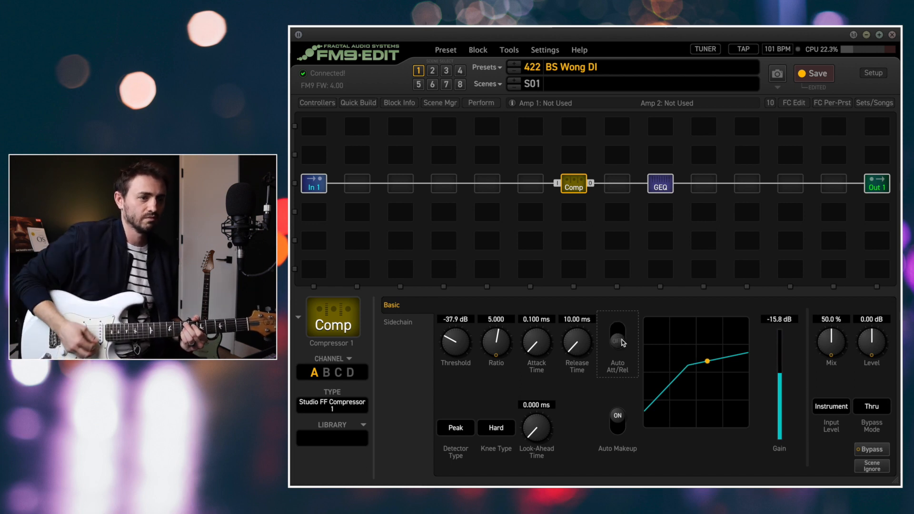
click(623, 343)
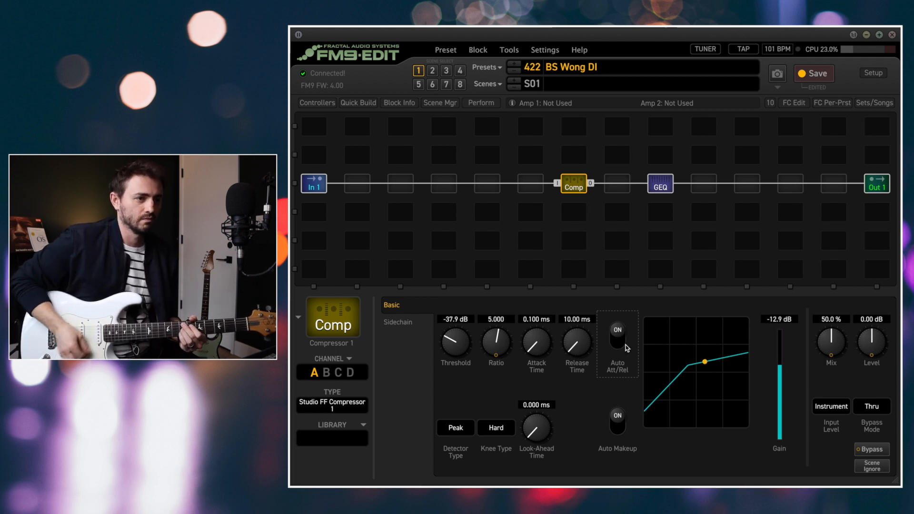
click(626, 347)
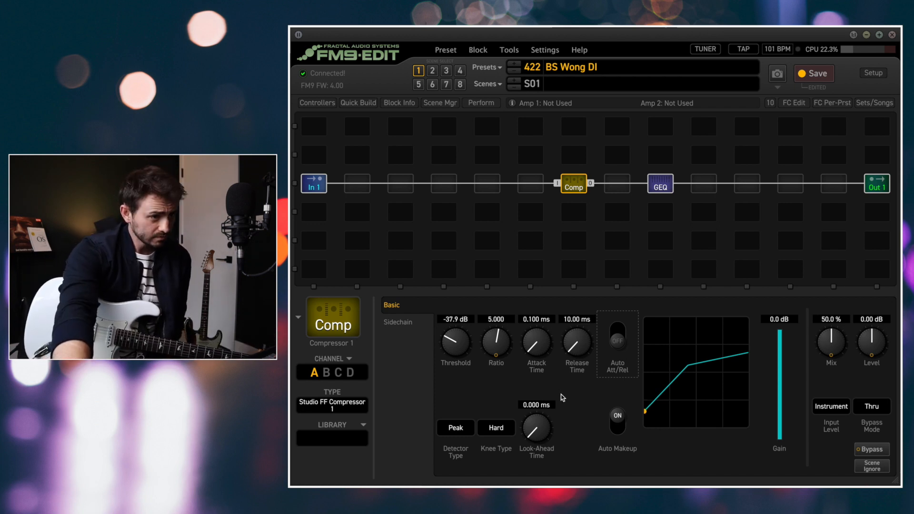
Insert a Reverb 1 block in the slot directly before the Out 1 block
click(829, 184)
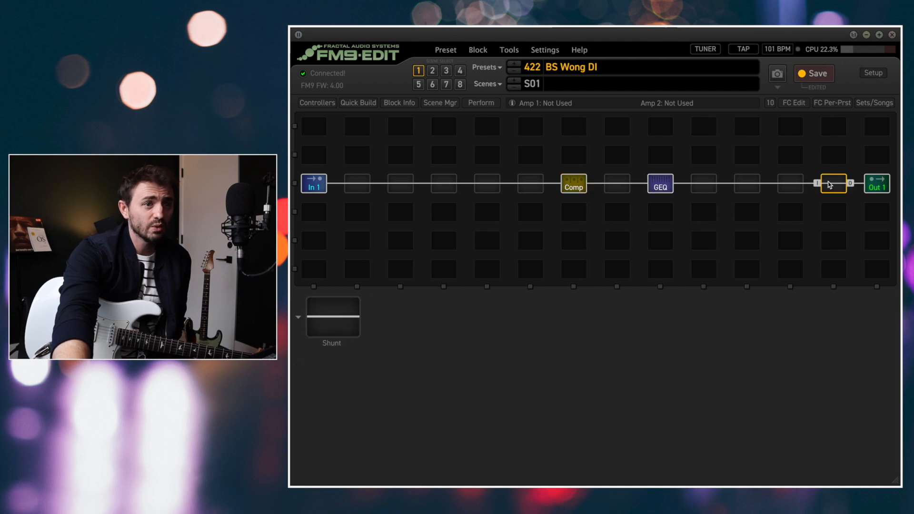
right_click(829, 185)
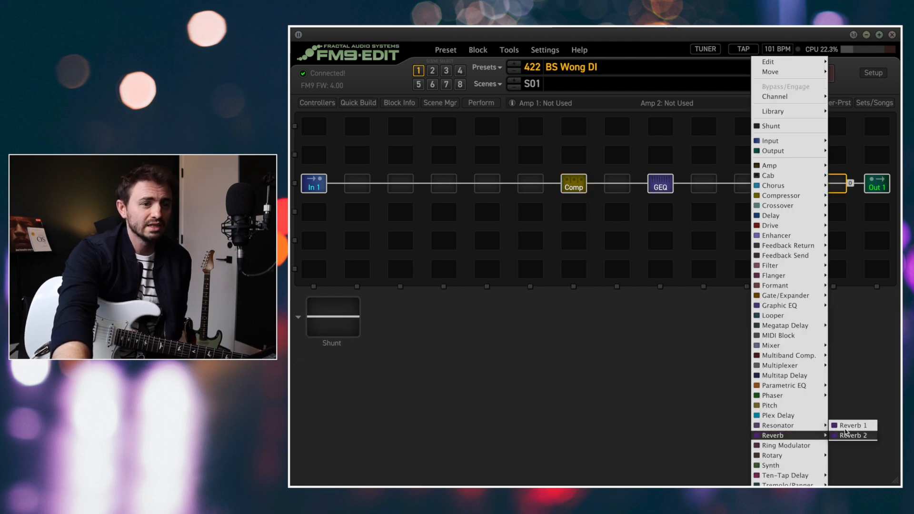
click(847, 435)
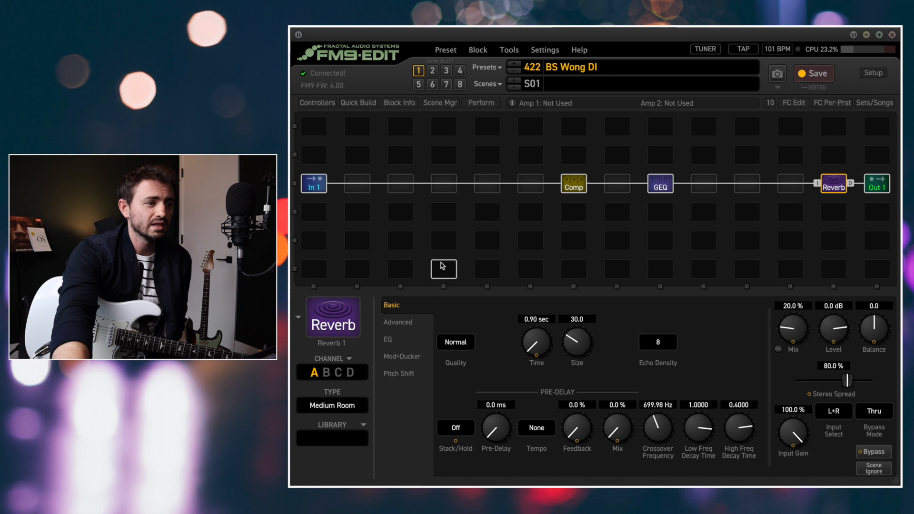
Adjust the reverb's Mix, trying 7.8 % and 10.1 %, and settle on 8.7 %
drag(792, 338, 802, 333)
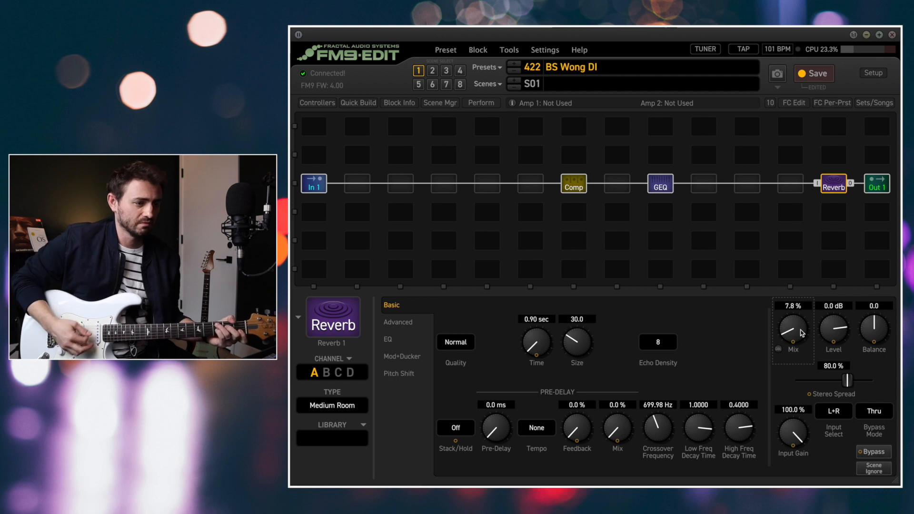
key(space)
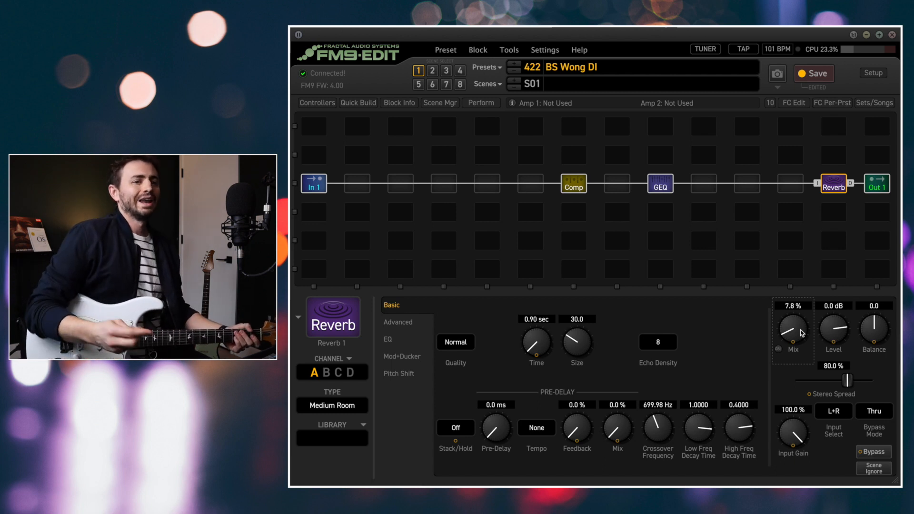
drag(803, 333, 803, 325)
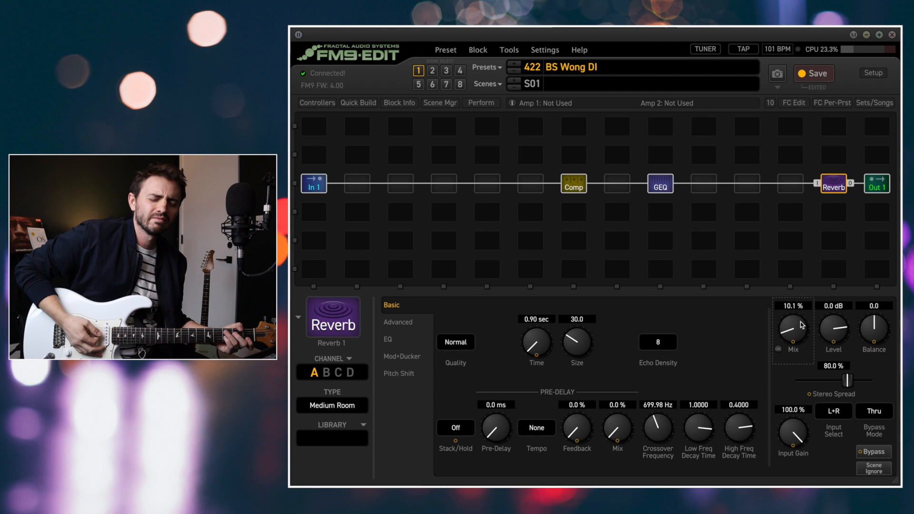
drag(790, 335, 797, 341)
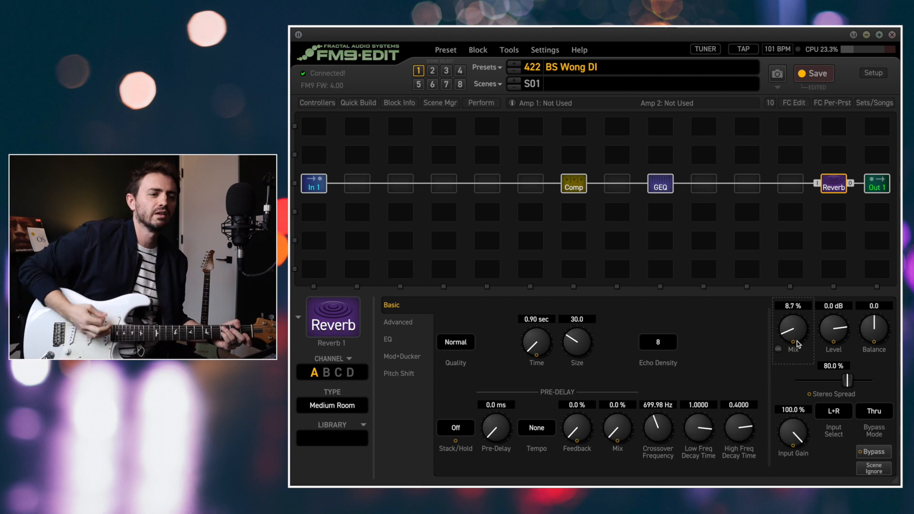